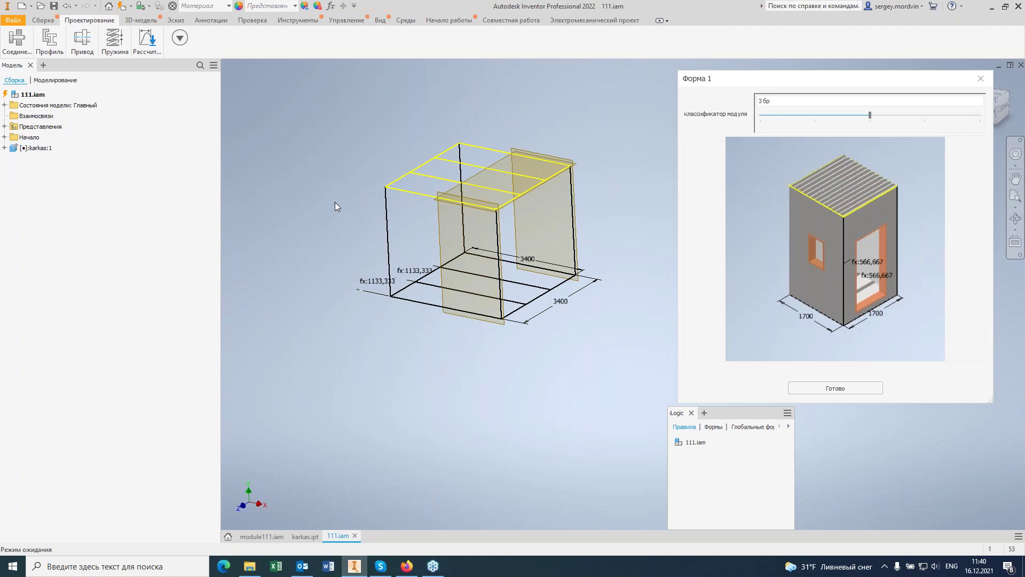
# Open the дверь rule of module111.iam and review which test values activate the дверь feature
pyautogui.moveTo(49, 42)
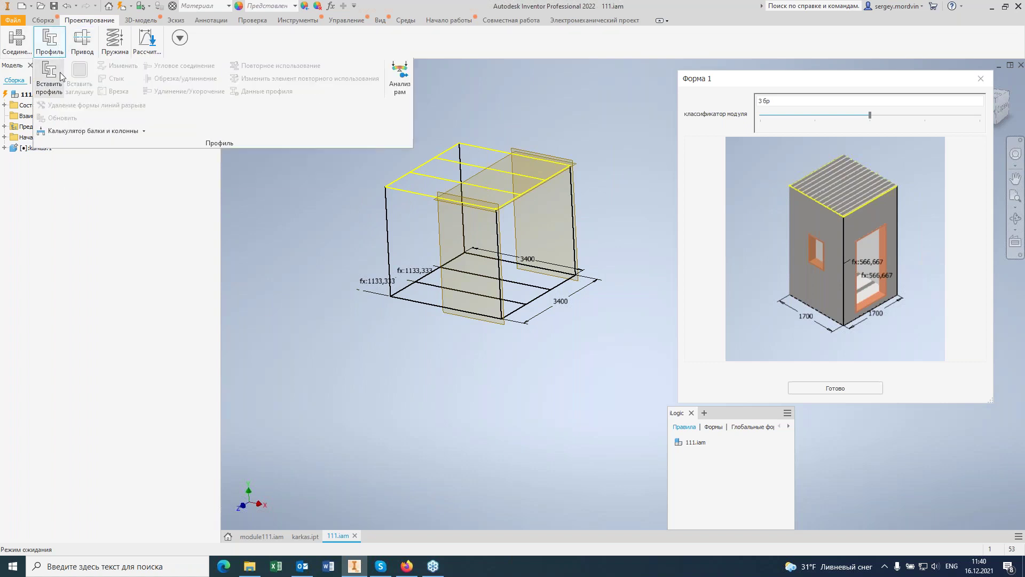
pyautogui.click(263, 530)
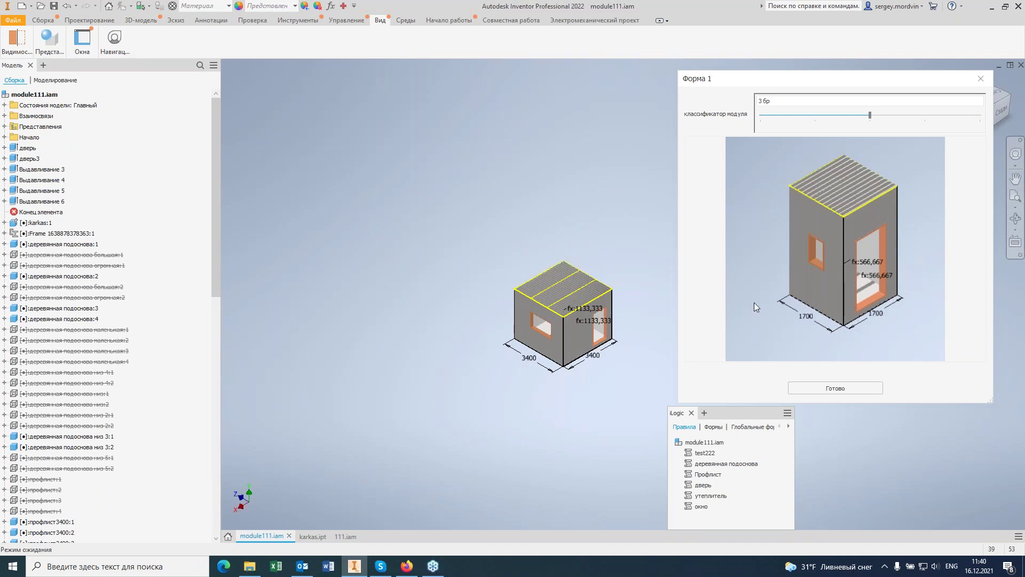
pyautogui.scroll(5, 613, 346)
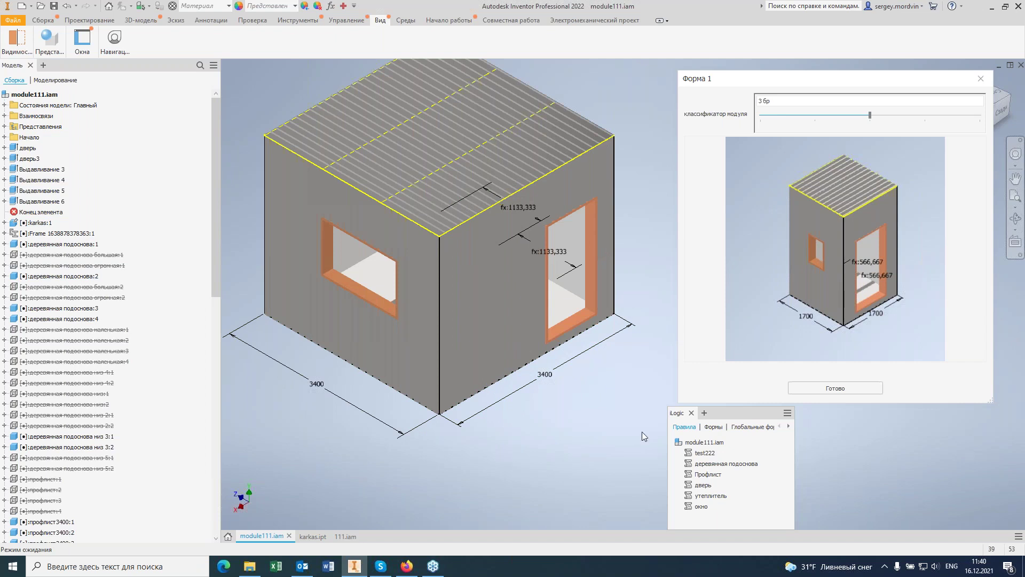
pyautogui.click(704, 485)
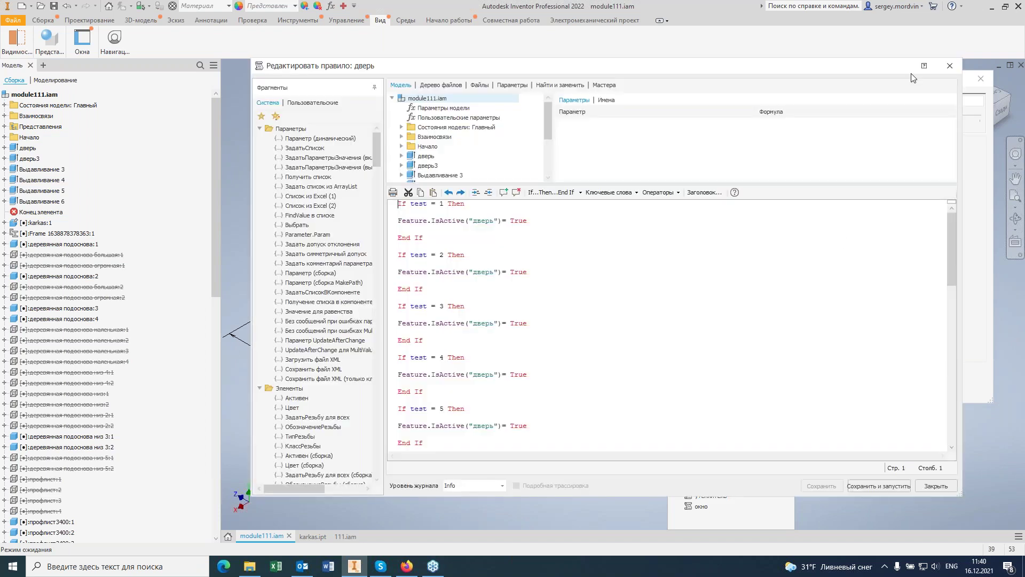
pyautogui.scroll(-15, 531, 304)
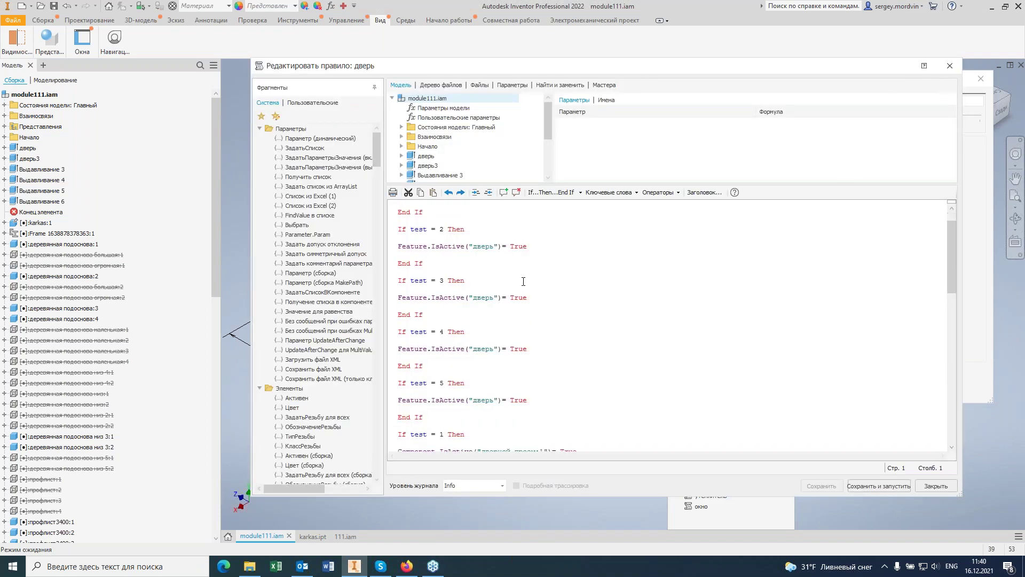
pyautogui.scroll(15, 517, 290)
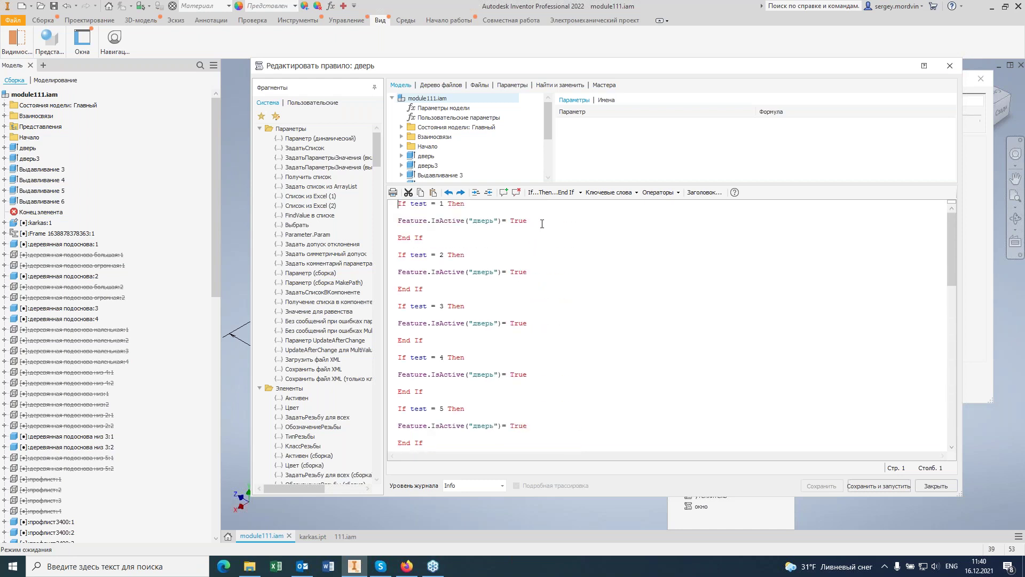
pyautogui.moveTo(431, 220); pyautogui.dragTo(402, 220)
pyautogui.scroll(-2, 488, 273)
pyautogui.moveTo(436, 376); pyautogui.dragTo(398, 372)
pyautogui.click(619, 367)
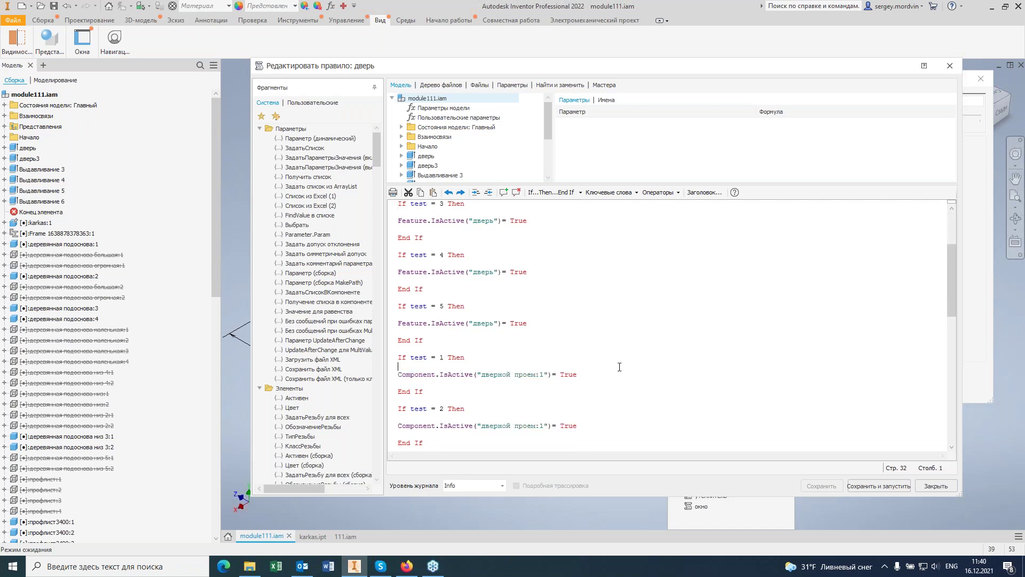
# Review the rule's activation conditions for the дверной проем:1 and дверной проем:2 components, and close the rule without changes
pyautogui.scroll(-3, 619, 367)
pyautogui.scroll(-2, 613, 301)
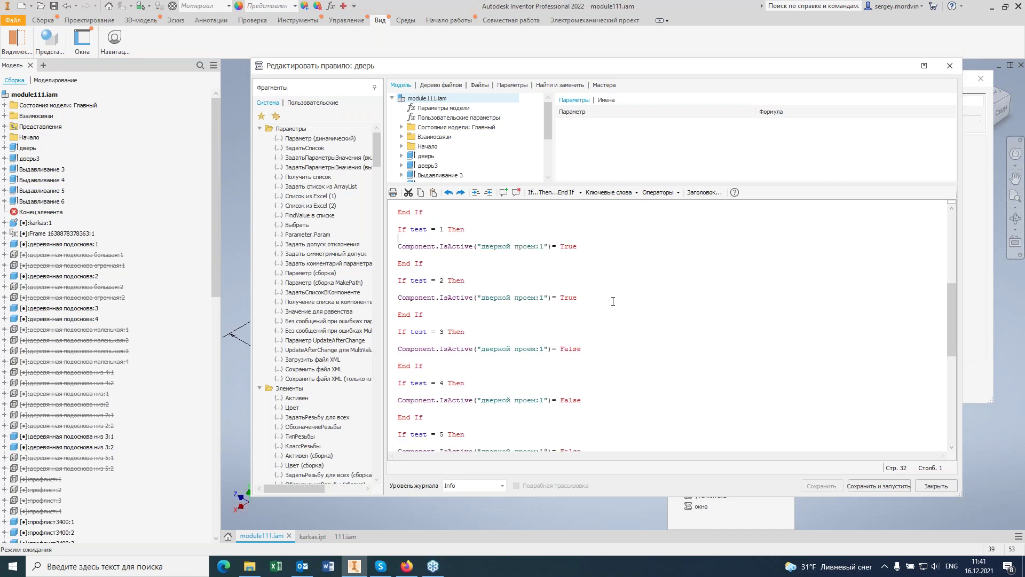
pyautogui.scroll(-11, 613, 301)
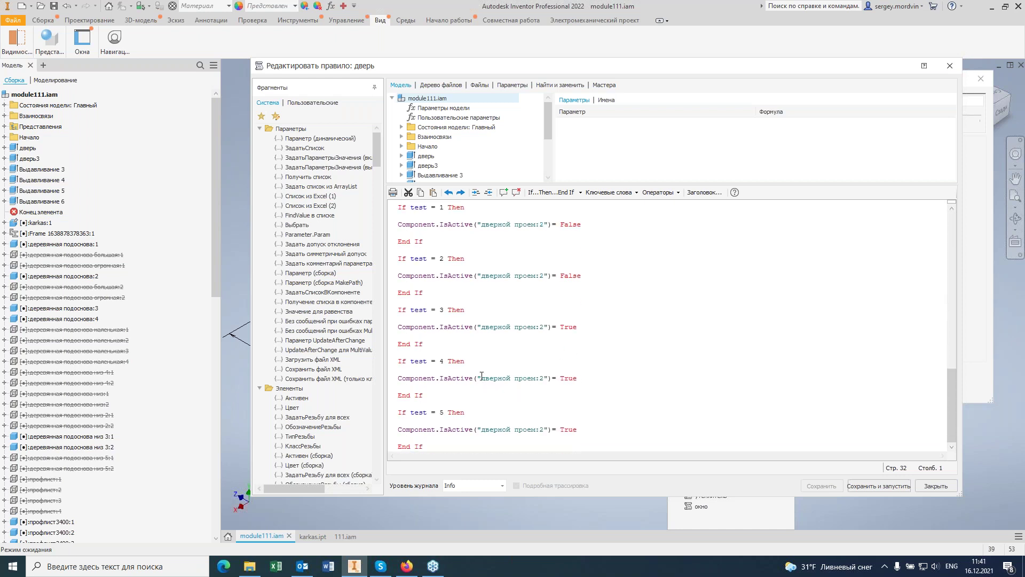
pyautogui.scroll(3, 587, 321)
pyautogui.scroll(2, 562, 252)
pyautogui.scroll(-7, 587, 256)
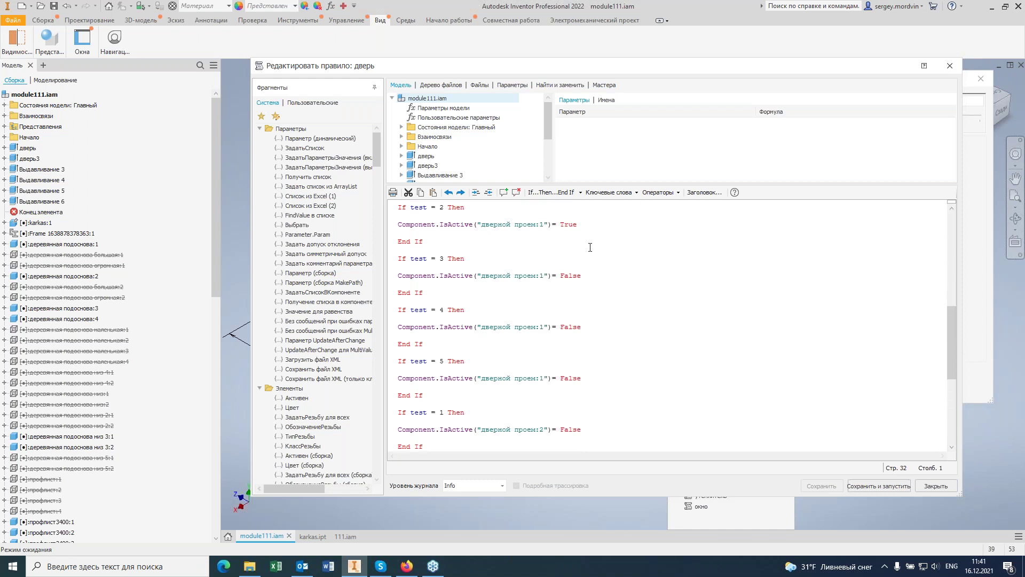
pyautogui.click(945, 68)
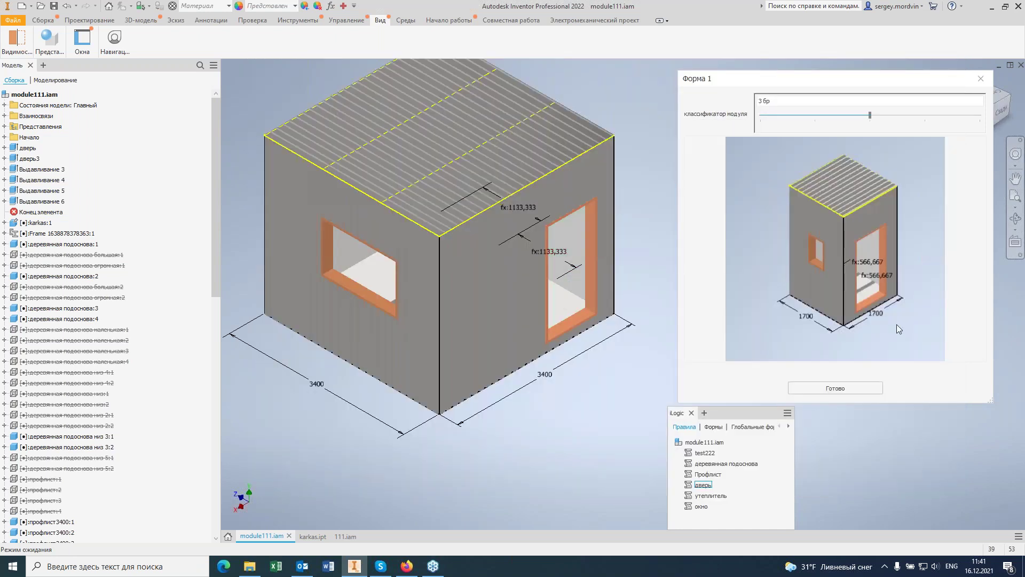
# Set the module classifier (классификатор модуля) to 1 and inspect the module's window and door openings up close
pyautogui.click(764, 102)
pyautogui.press('BackSpace')
pyautogui.write('1')
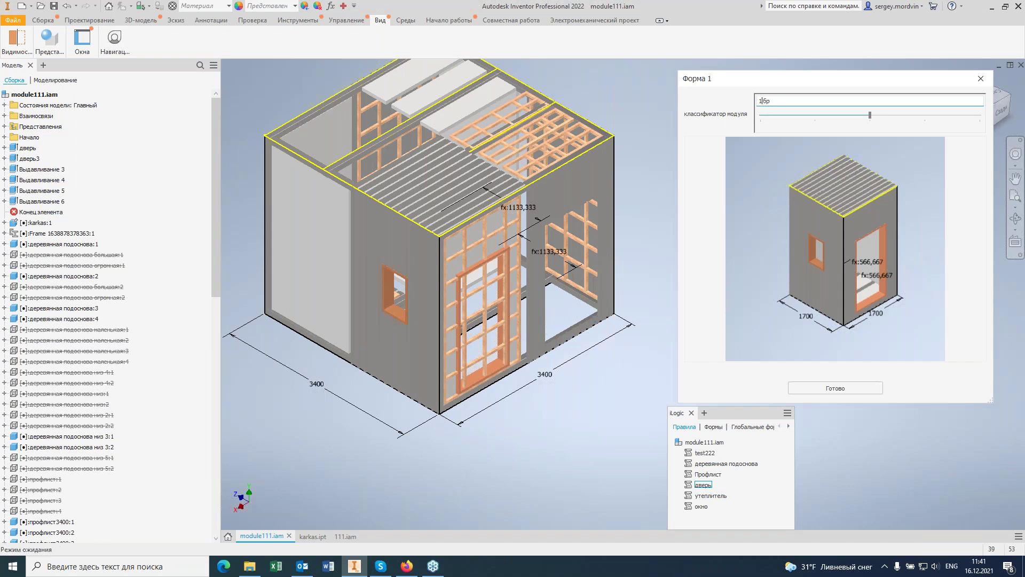
pyautogui.scroll(5, 380, 303)
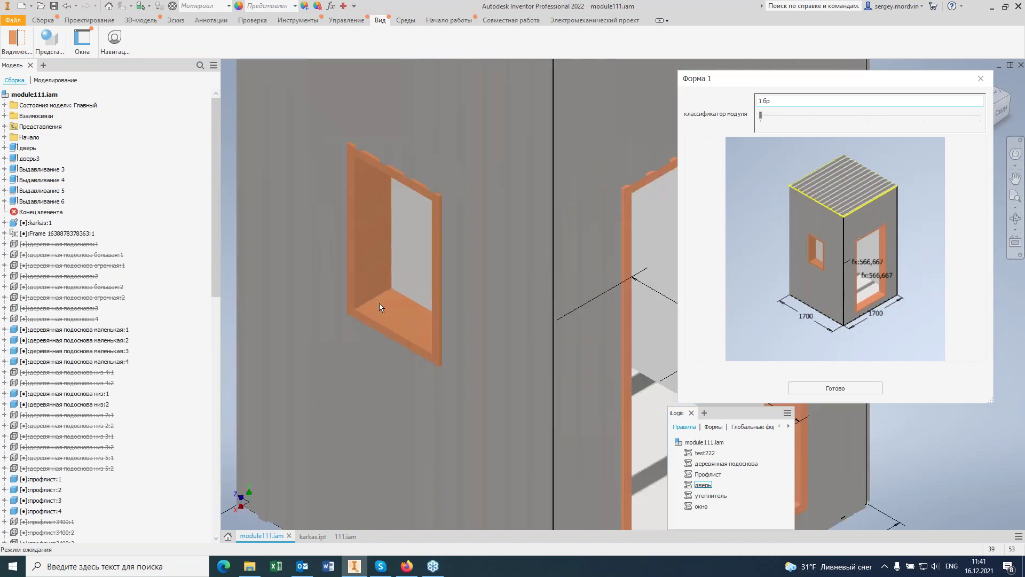
pyautogui.scroll(-6, 399, 323)
pyautogui.scroll(6, 464, 370)
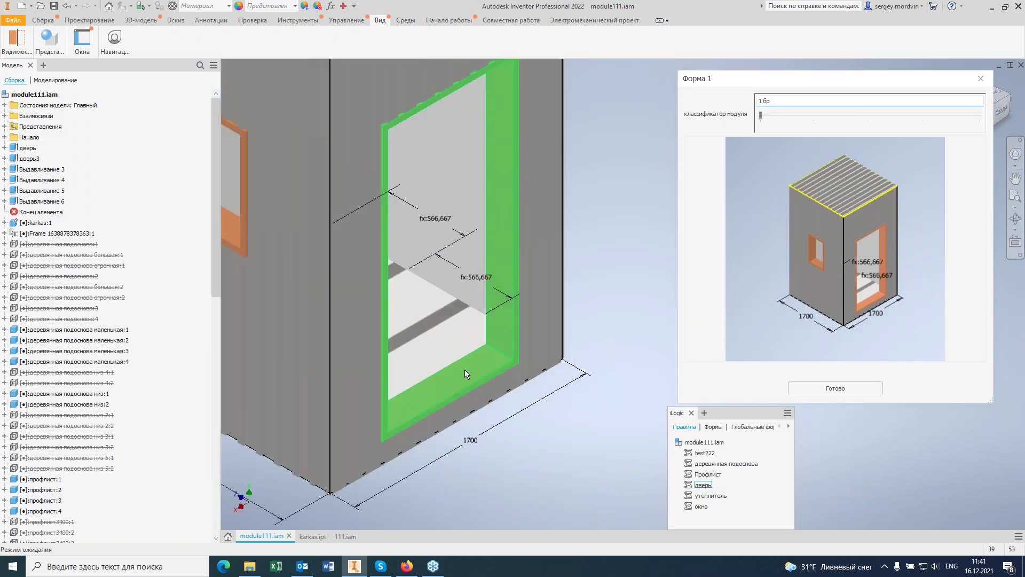
pyautogui.scroll(-6, 485, 376)
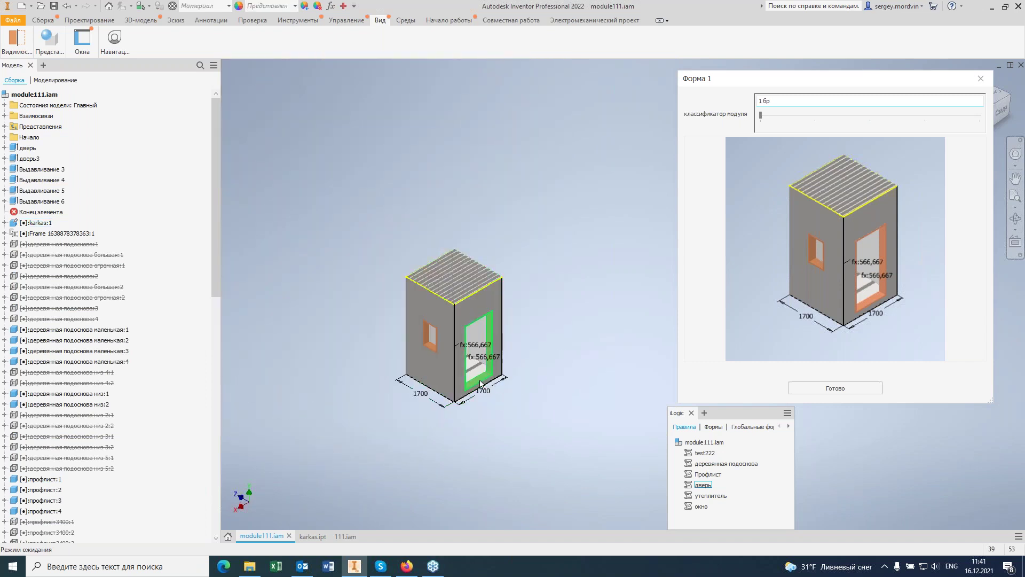
# Preview a half section of the module at -2056,750 mm from a narrow roof face, inspect the wall layers, and cancel it
pyautogui.click(16, 40)
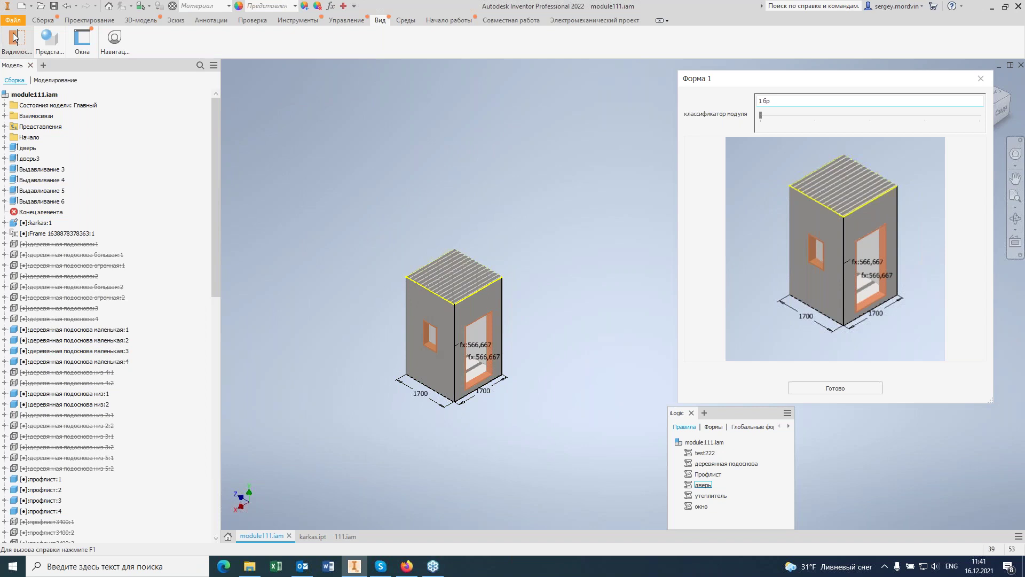
pyautogui.click(53, 48)
pyautogui.click(112, 67)
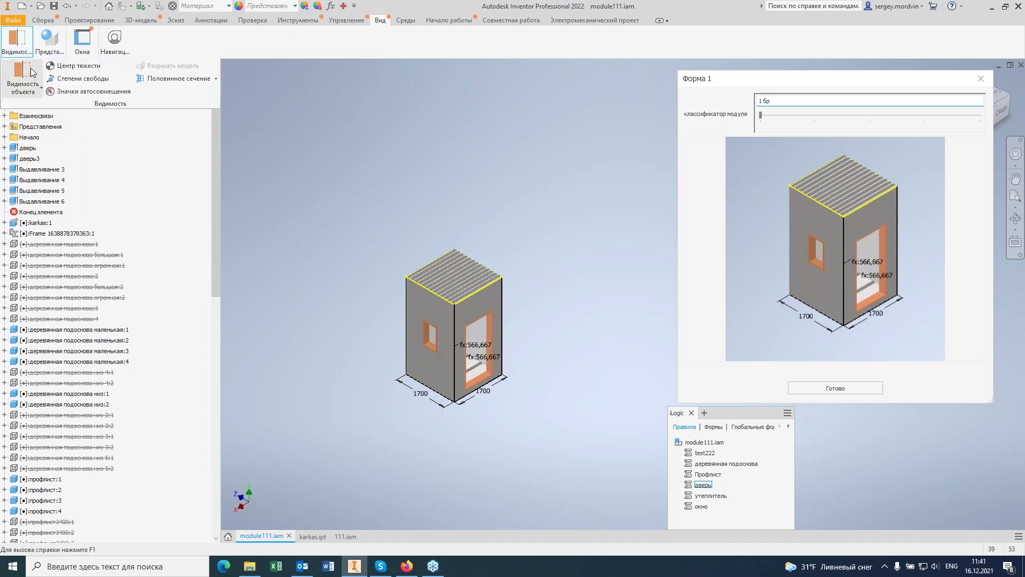
pyautogui.click(175, 78)
pyautogui.click(464, 299)
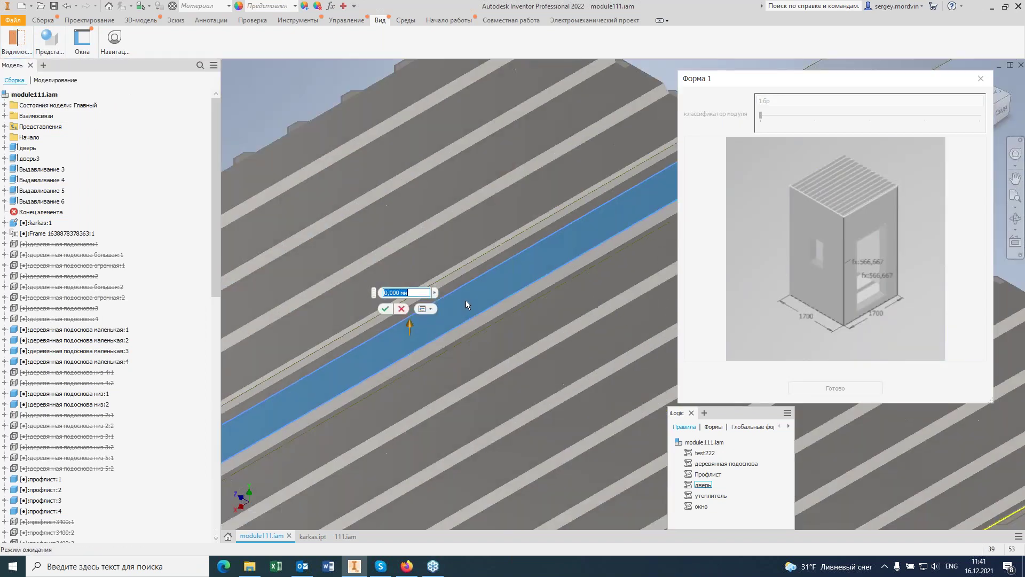
pyautogui.moveTo(475, 290); pyautogui.dragTo(475, 382)
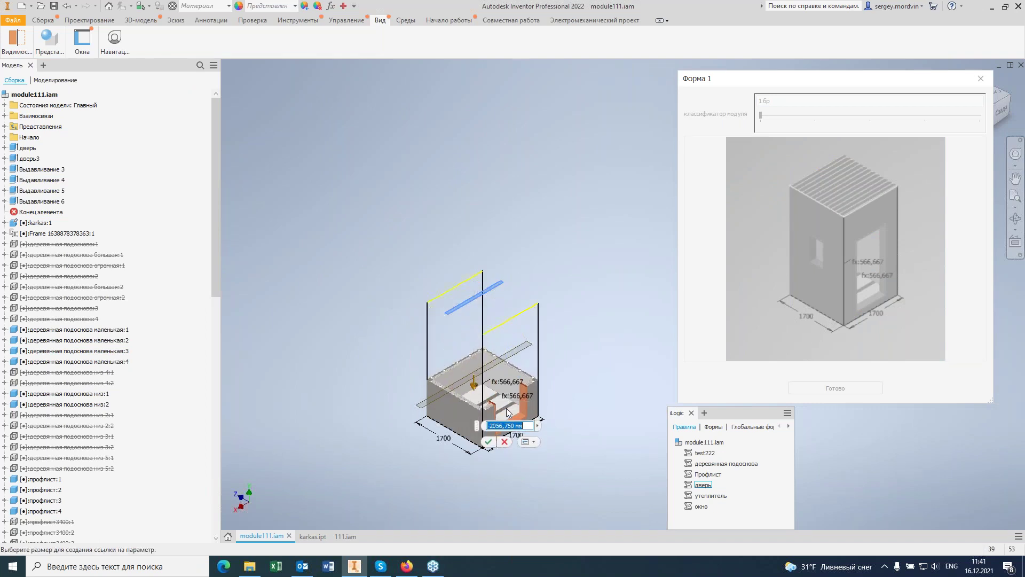
pyautogui.scroll(5, 510, 412)
pyautogui.scroll(-5, 556, 390)
pyautogui.scroll(1, 431, 351)
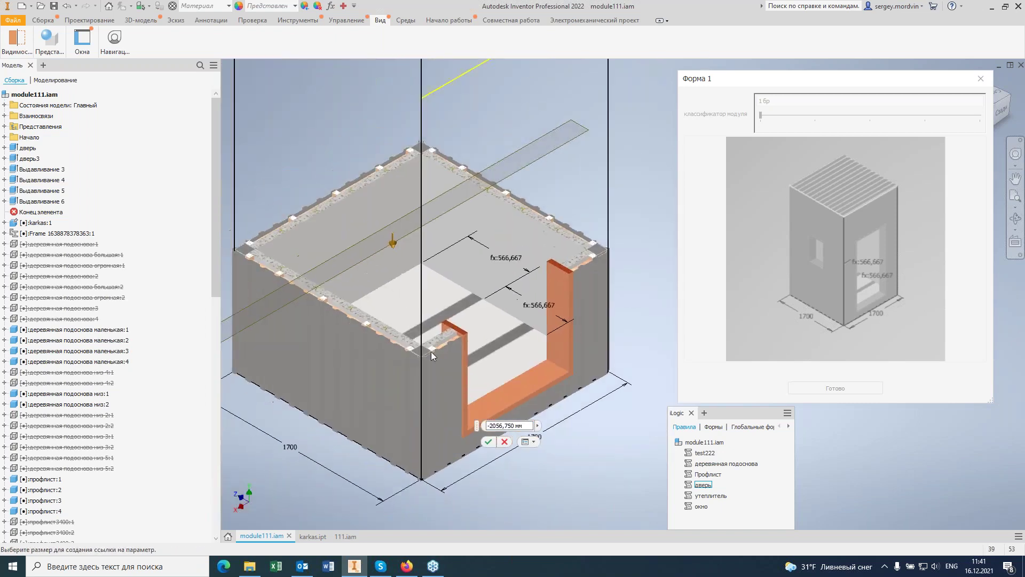
pyautogui.scroll(4, 454, 331)
pyautogui.scroll(-6, 502, 336)
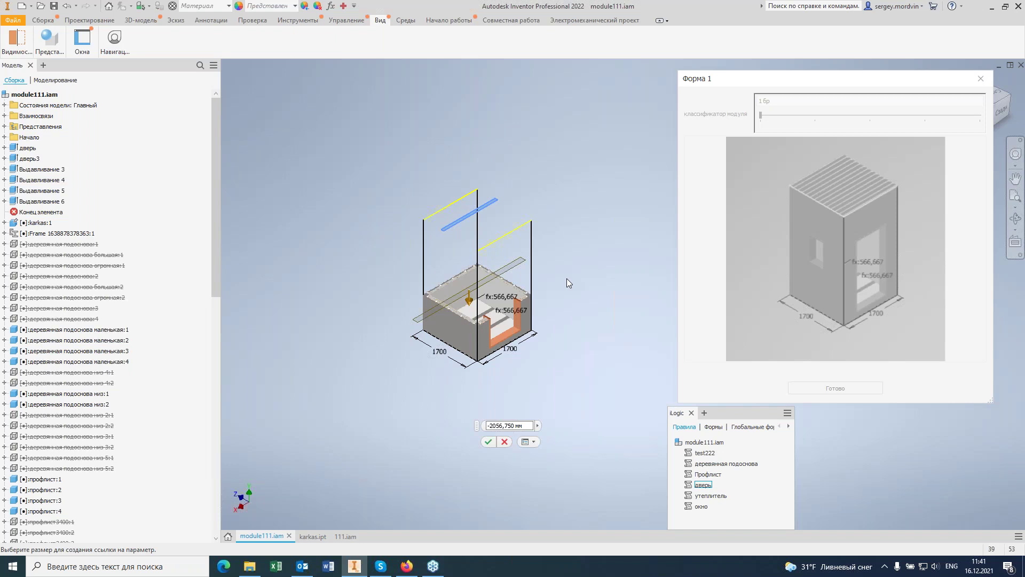
pyautogui.click(504, 442)
# Set the module classifier (классификатор модуля) to 2 in Форма 1
pyautogui.click(760, 114)
pyautogui.moveTo(761, 115); pyautogui.dragTo(816, 117)
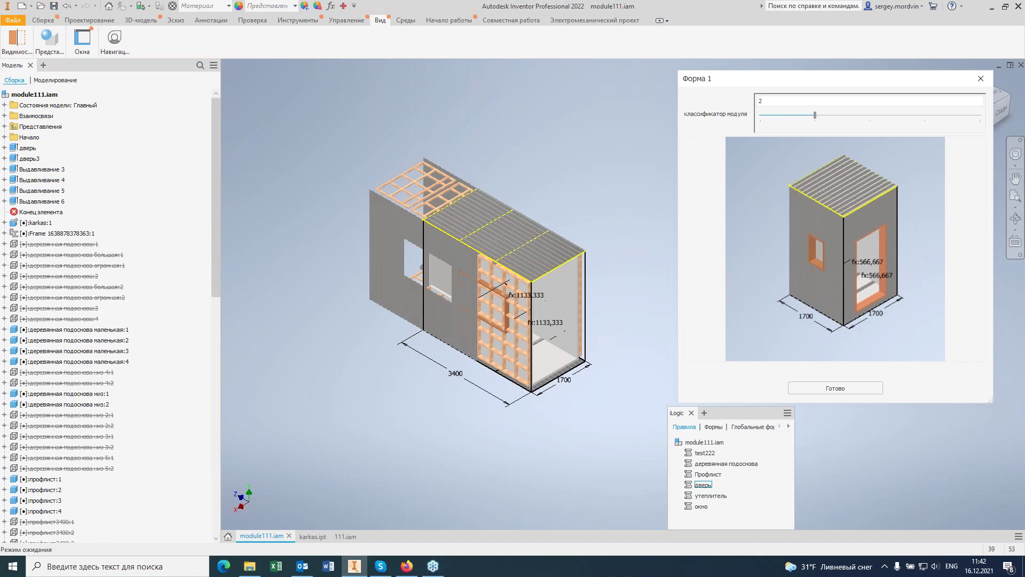
pyautogui.click(10, 9)
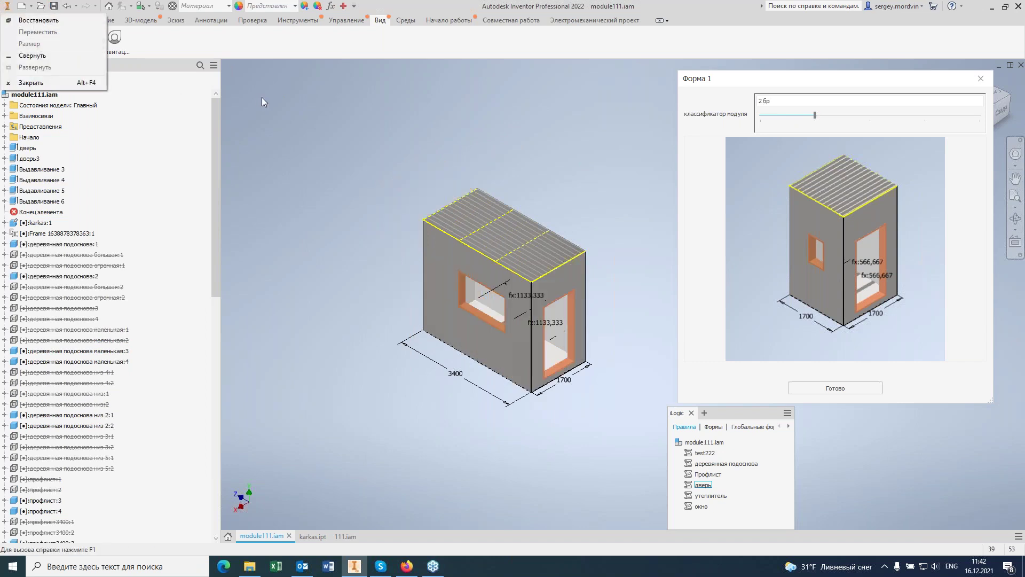
pyautogui.click(262, 101)
# Save the assembly under the new name 2323232.iam in the эксперименты folder, including the changed related files
pyautogui.click(14, 20)
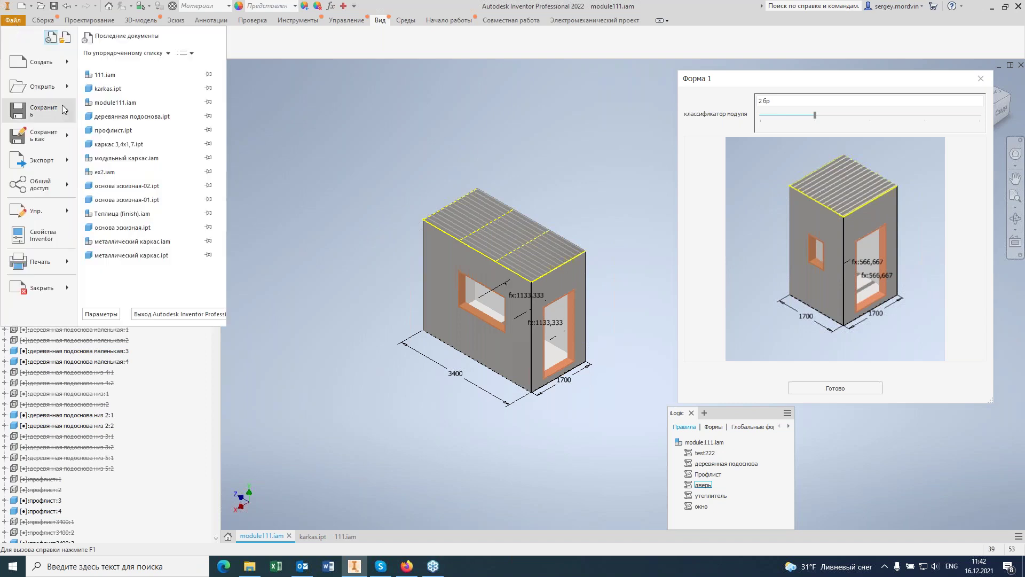
pyautogui.click(63, 140)
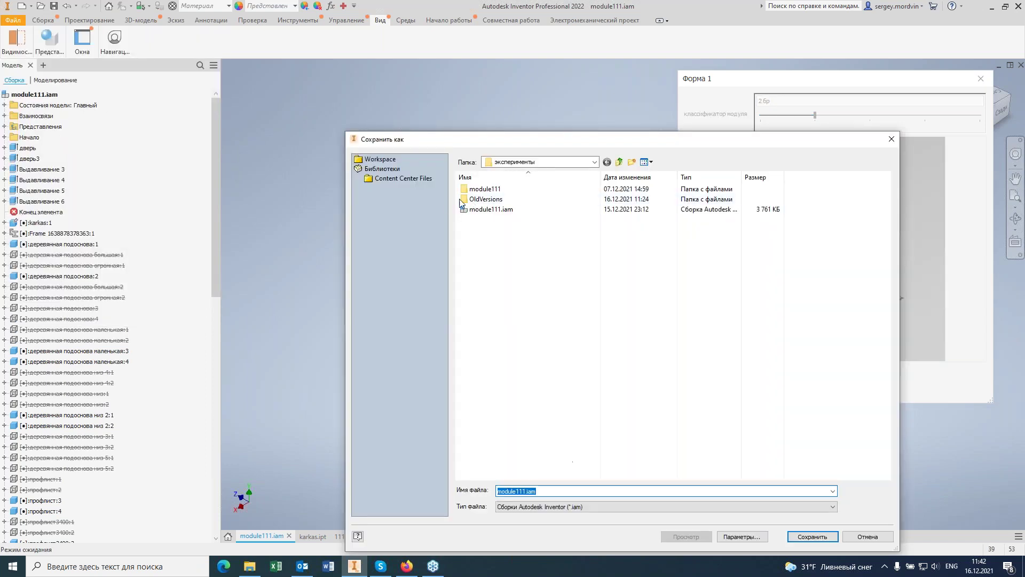
pyautogui.click(525, 491)
pyautogui.doubleClick(522, 491)
pyautogui.write('23232')
pyautogui.press('Return')
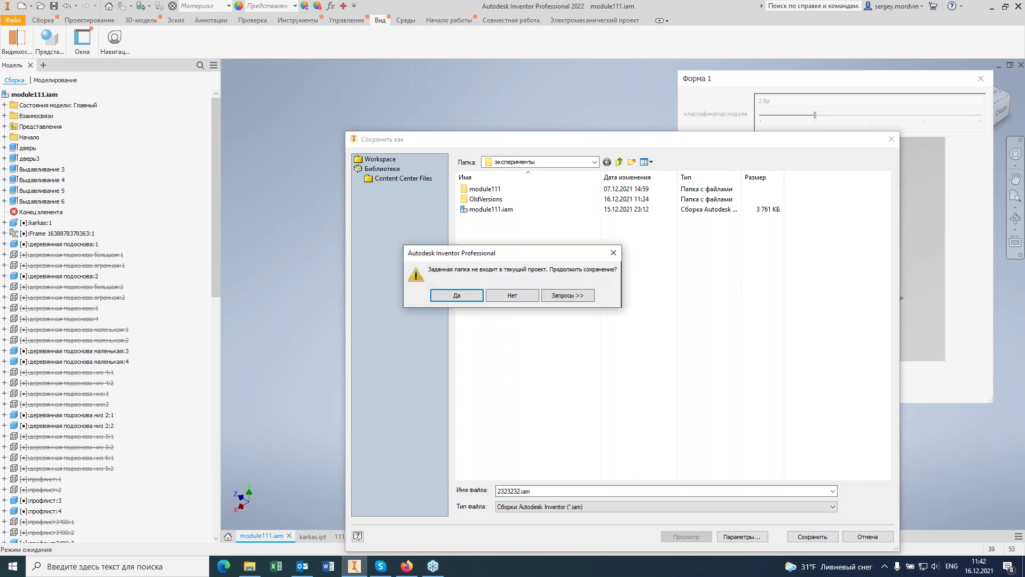
pyautogui.click(459, 297)
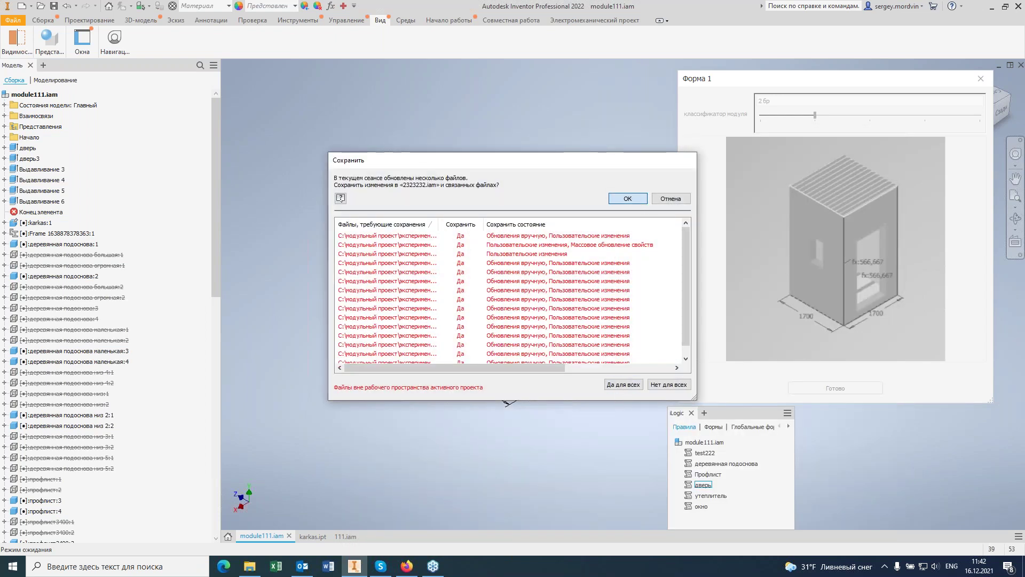
pyautogui.click(630, 198)
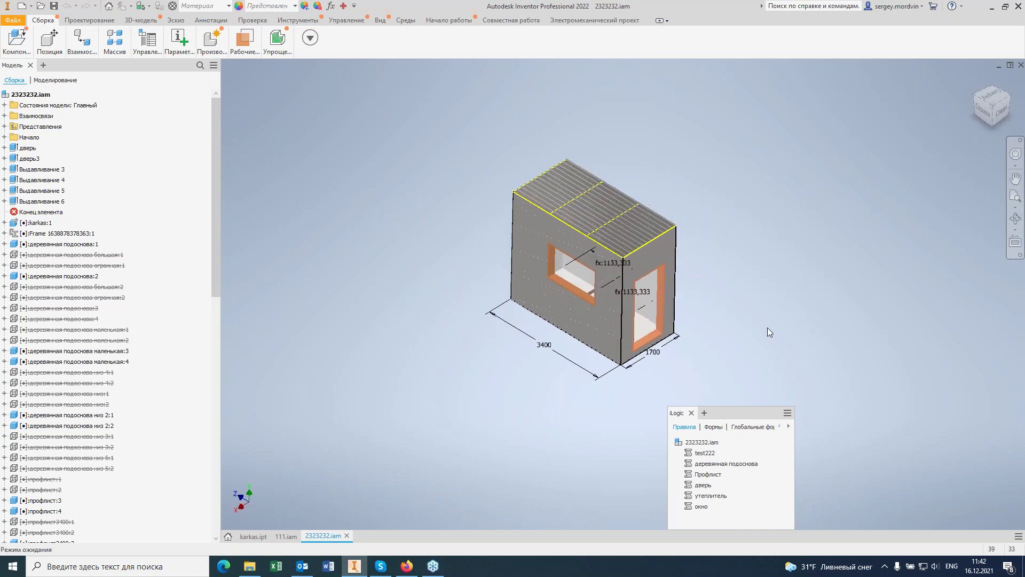
# Open Форма 1 in the 2323232.iam assembly and set the module classifier to 3
pyautogui.click(713, 427)
pyautogui.click(737, 443)
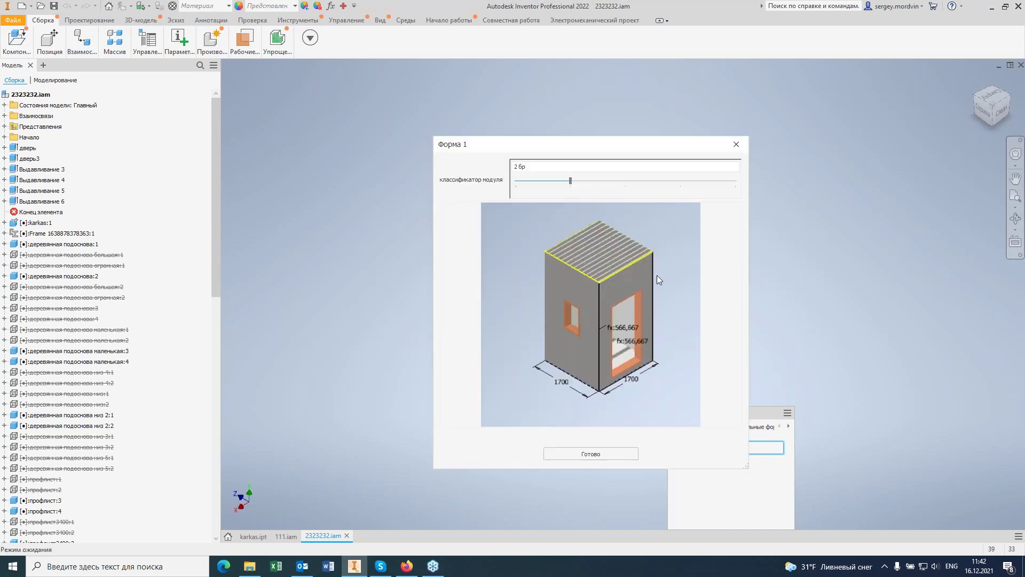
pyautogui.click(597, 186)
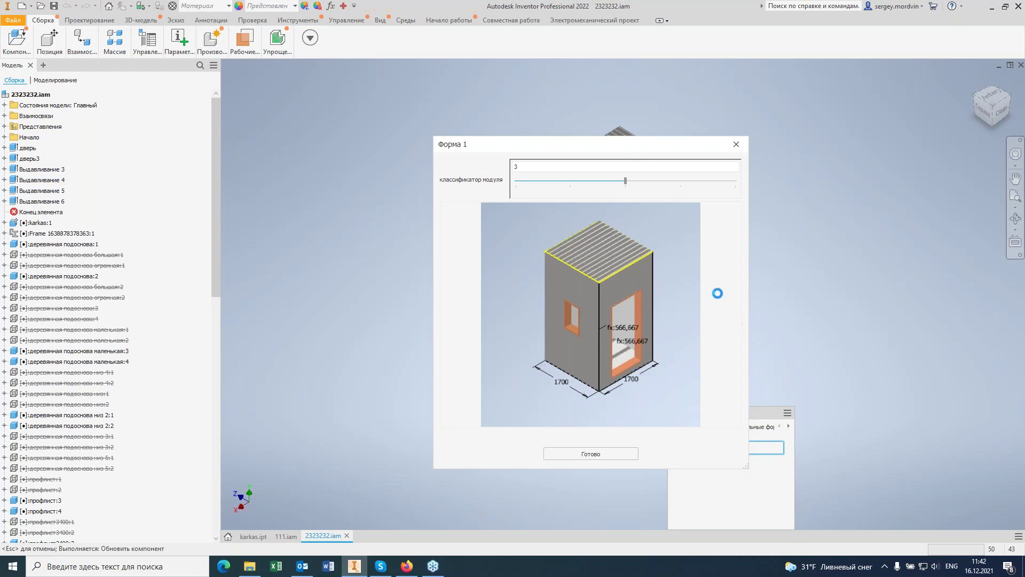
# Add a new iLogic form, Форма 2, move its preview clear of the form editor, and enlarge the preview window
pyautogui.rightClick(727, 470)
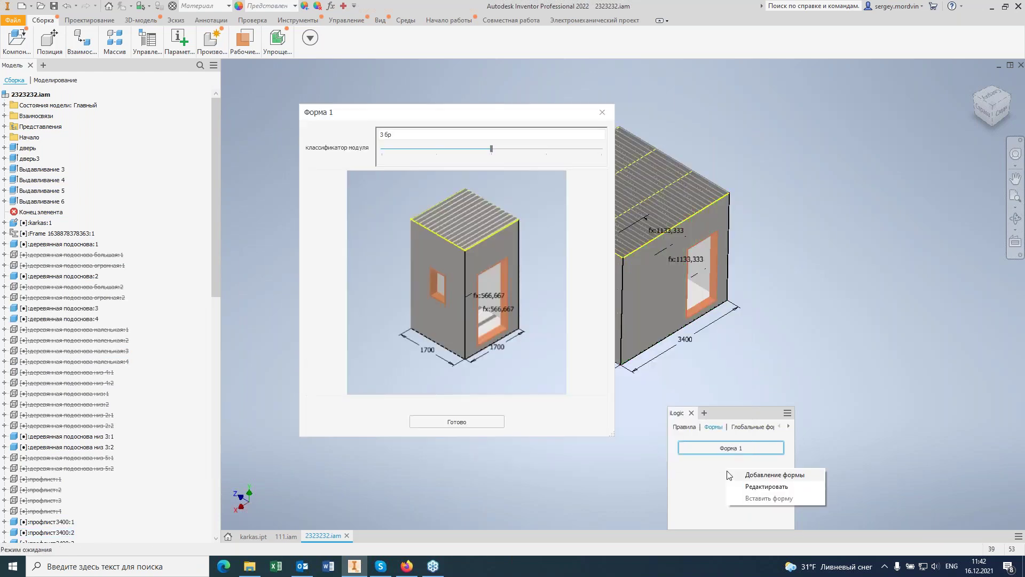
pyautogui.click(769, 475)
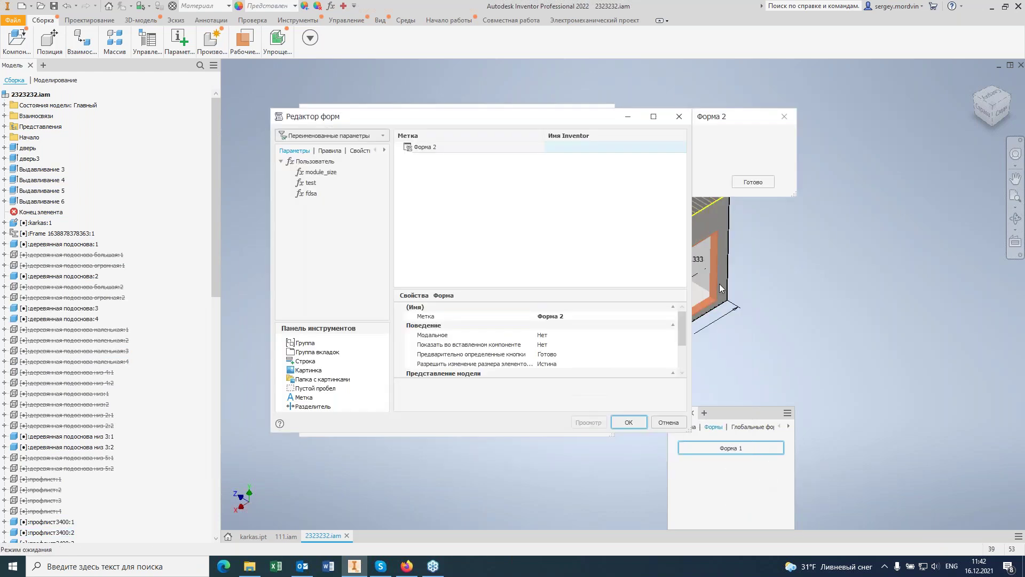
pyautogui.moveTo(550, 122); pyautogui.dragTo(497, 123)
pyautogui.moveTo(719, 122); pyautogui.dragTo(824, 163)
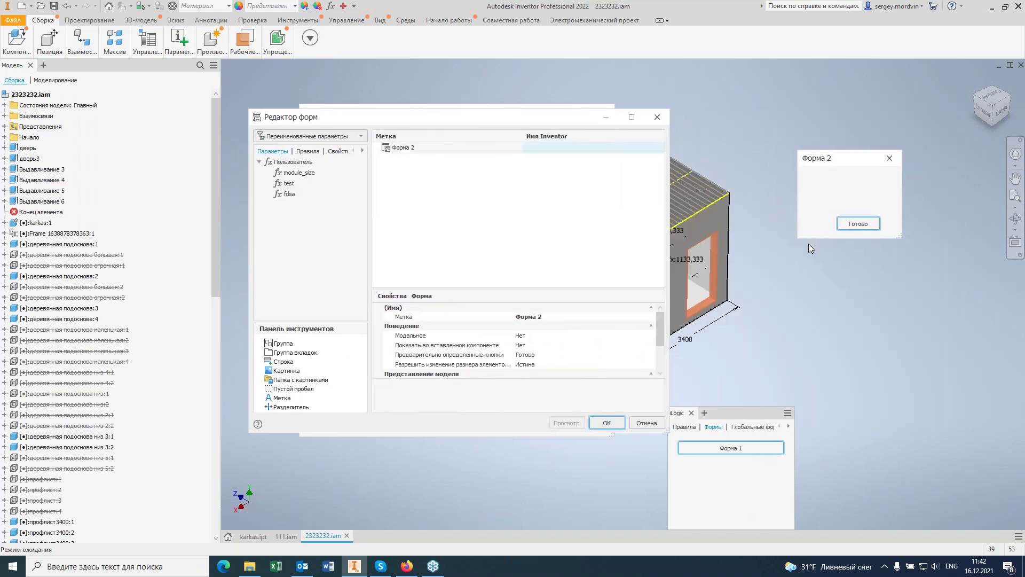
pyautogui.moveTo(796, 241); pyautogui.dragTo(719, 361)
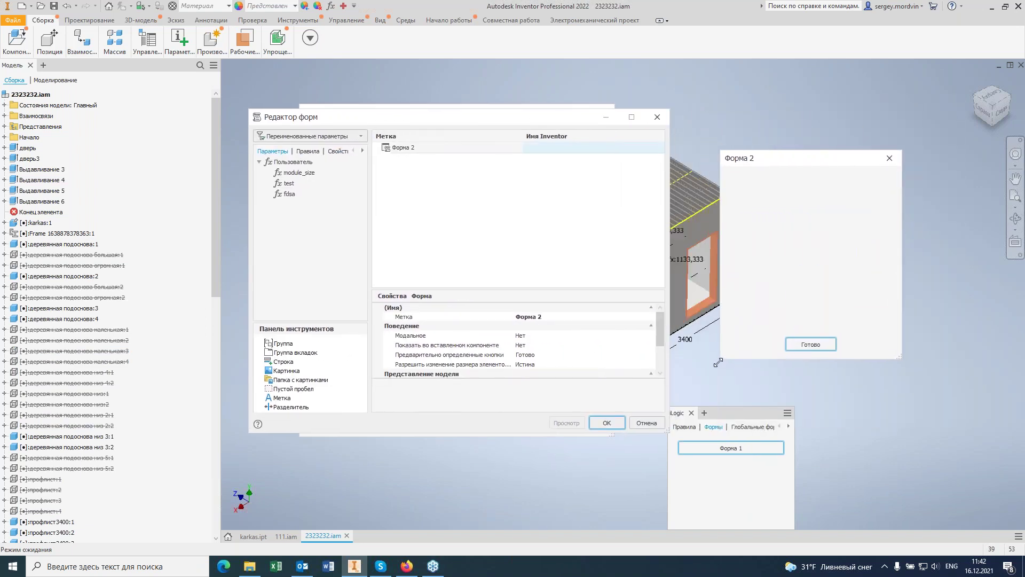
pyautogui.moveTo(906, 360); pyautogui.dragTo(967, 380)
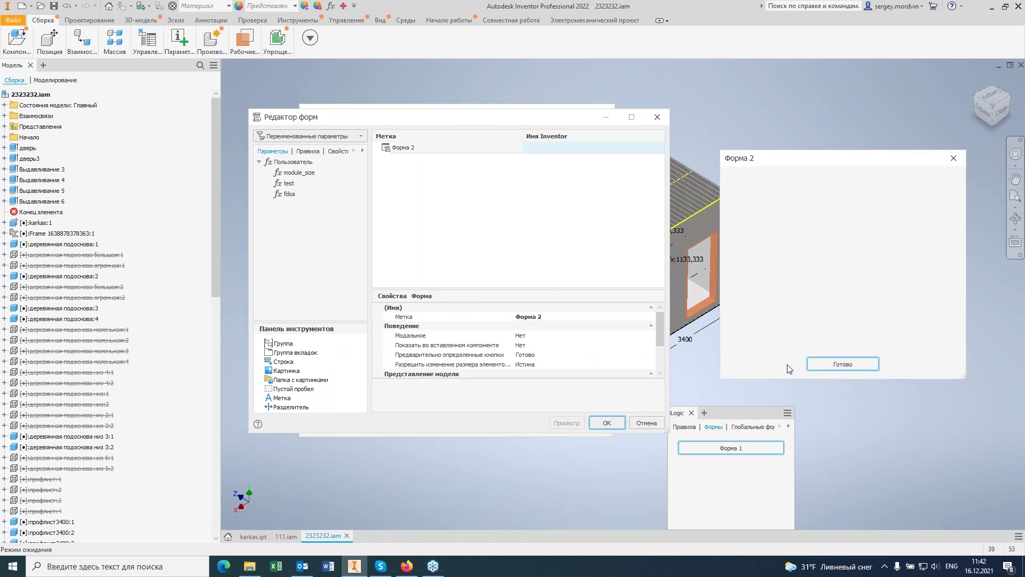
# Add the user parameter test to Форма 2 as its first control
pyautogui.click(306, 176)
pyautogui.click(291, 186)
pyautogui.moveTo(291, 187); pyautogui.dragTo(444, 167)
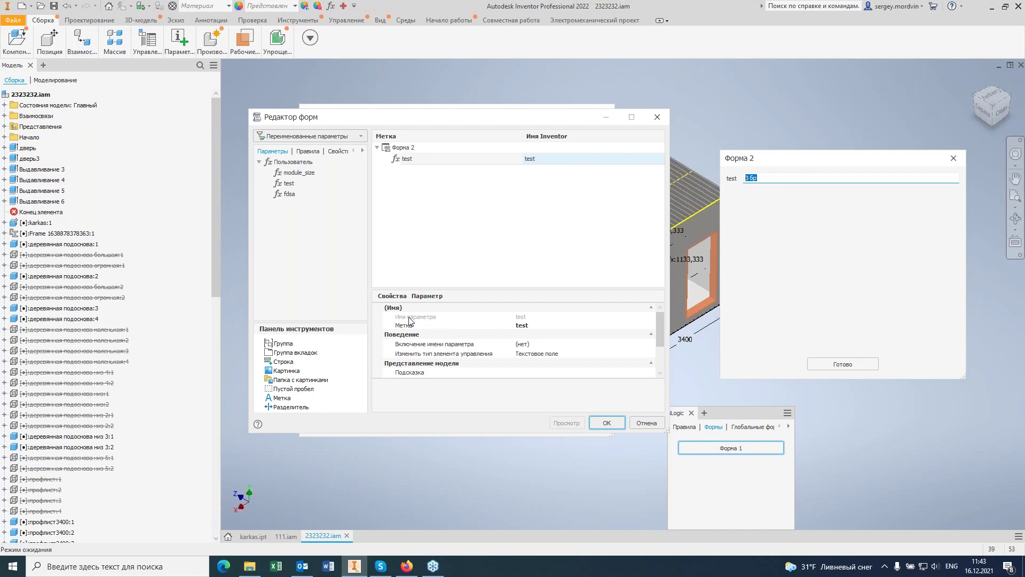
# Add a Картинка element below the test parameter in Форма 2 and browse its image files without choosing one
pyautogui.moveTo(287, 375); pyautogui.dragTo(444, 169)
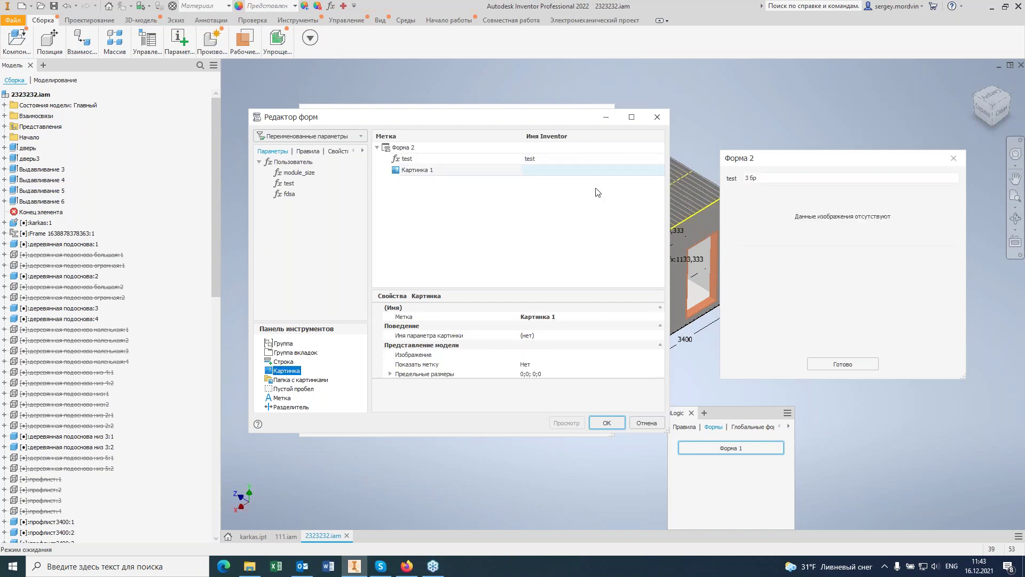
pyautogui.click(658, 356)
pyautogui.click(660, 355)
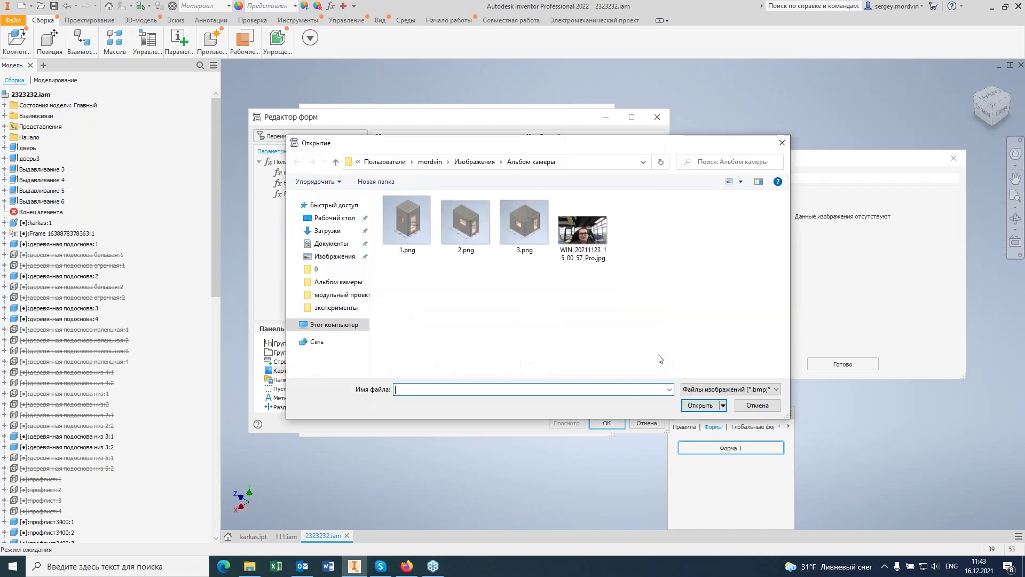
pyautogui.click(782, 143)
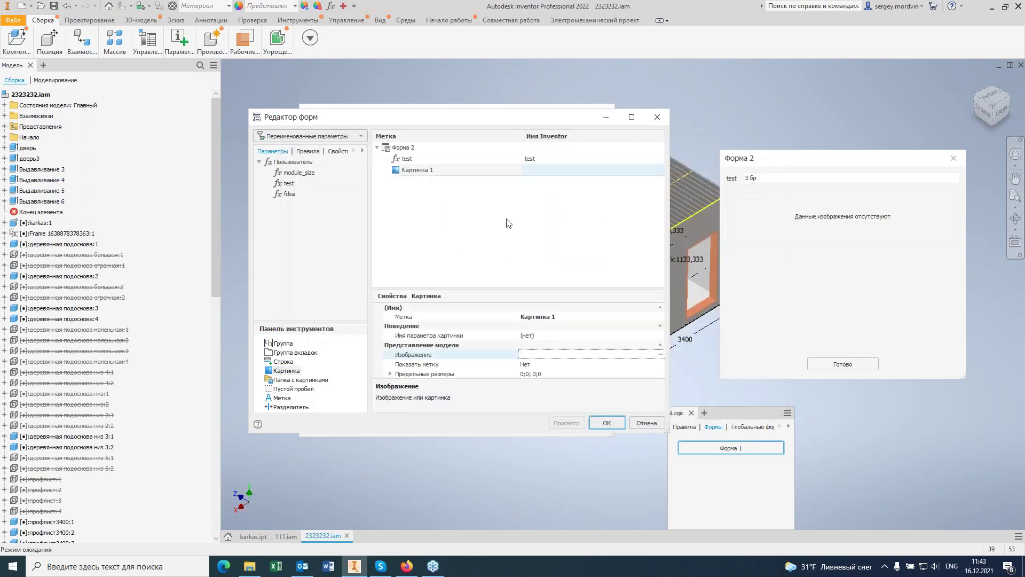
# Change the control type of the test parameter in Форма 2 to a slider (Регулятор)
pyautogui.doubleClick(467, 160)
pyautogui.click(568, 162)
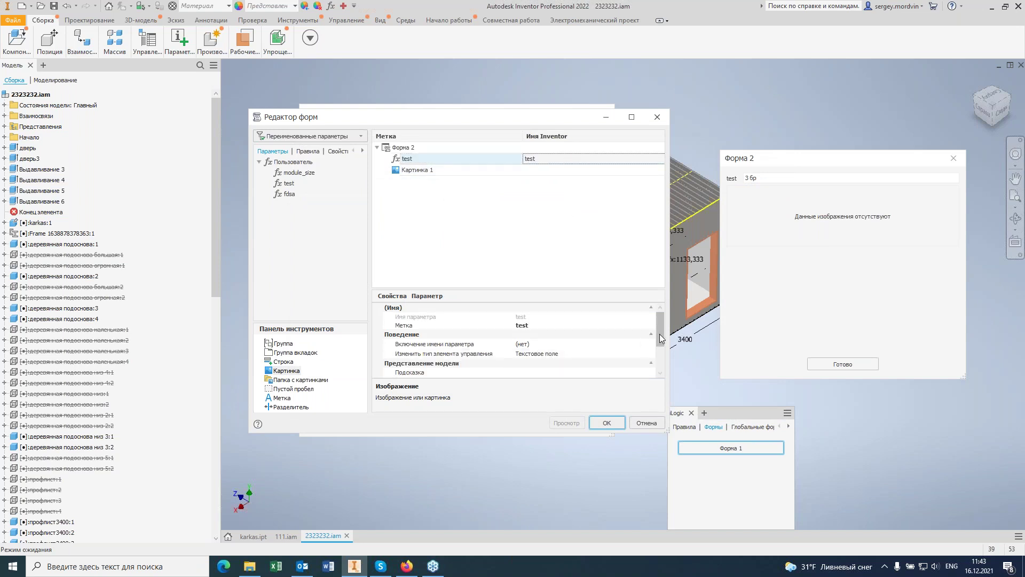
pyautogui.scroll(-1, 660, 331)
pyautogui.click(571, 324)
pyautogui.click(652, 322)
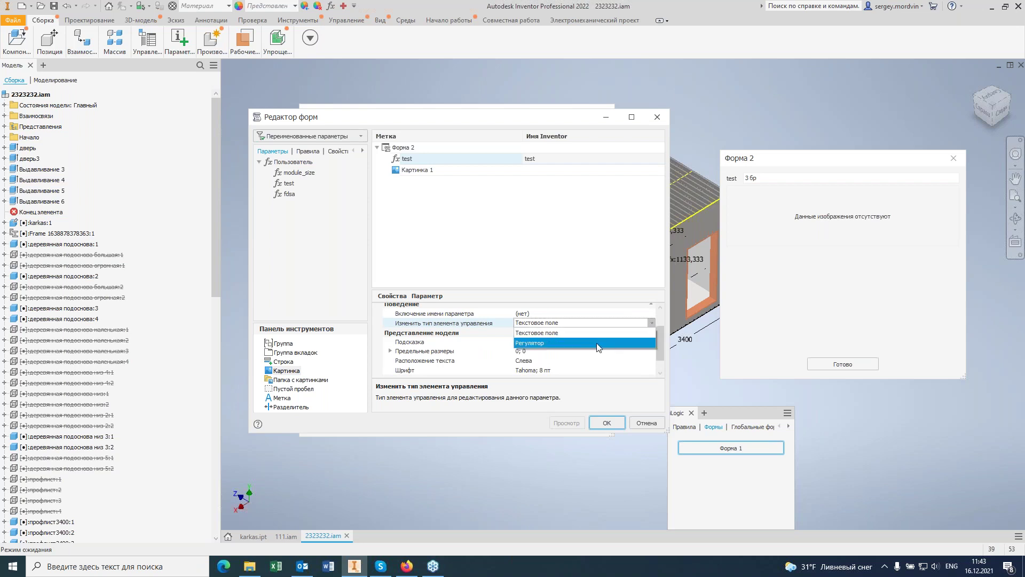
pyautogui.click(597, 344)
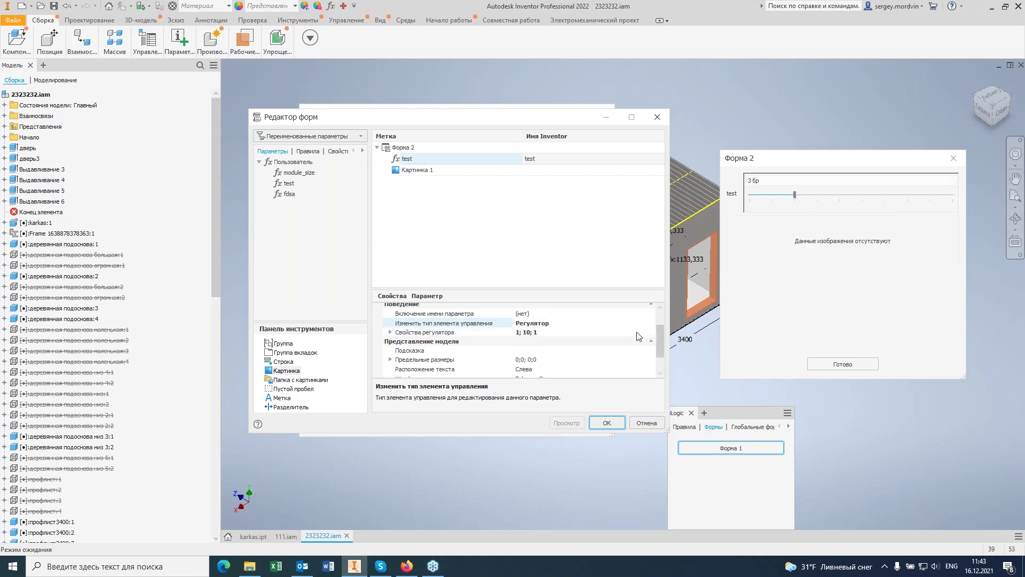
# Set the maximum value of the test slider to 5 and review its remaining properties
pyautogui.click(532, 332)
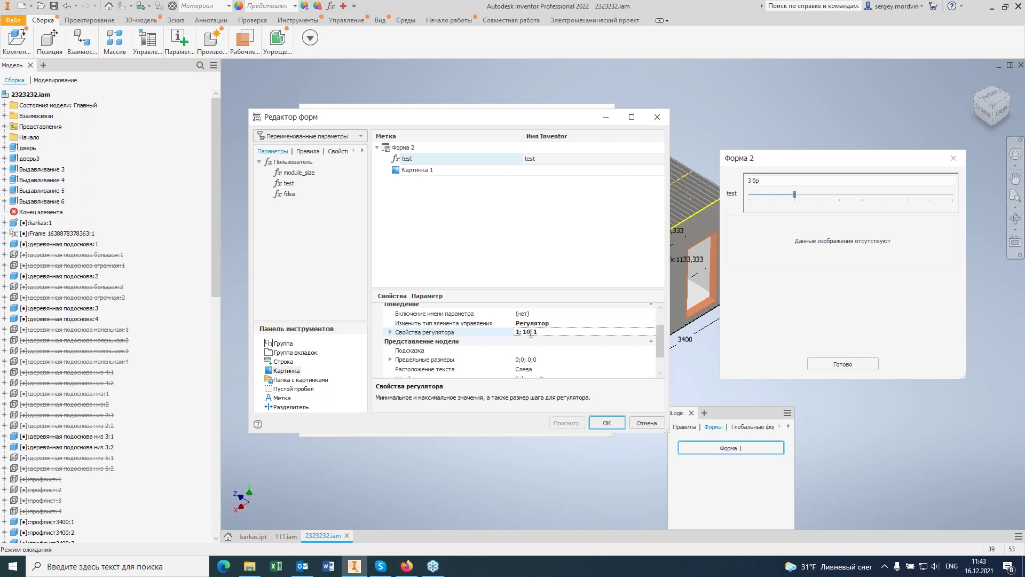
pyautogui.scroll(1, 438, 358)
pyautogui.click(390, 363)
pyautogui.click(525, 361)
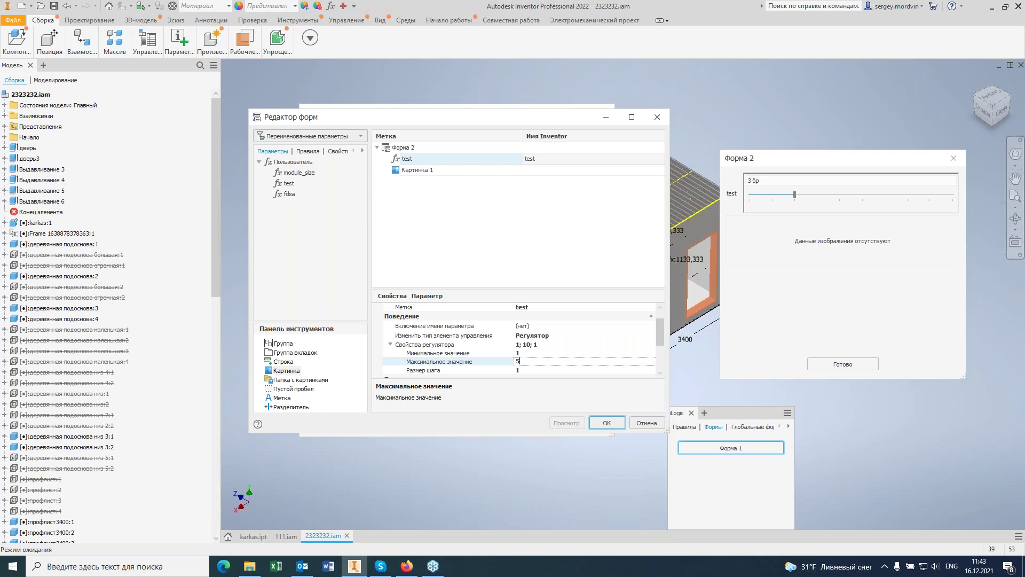
pyautogui.scroll(-1, 661, 355)
pyautogui.scroll(-2, 661, 355)
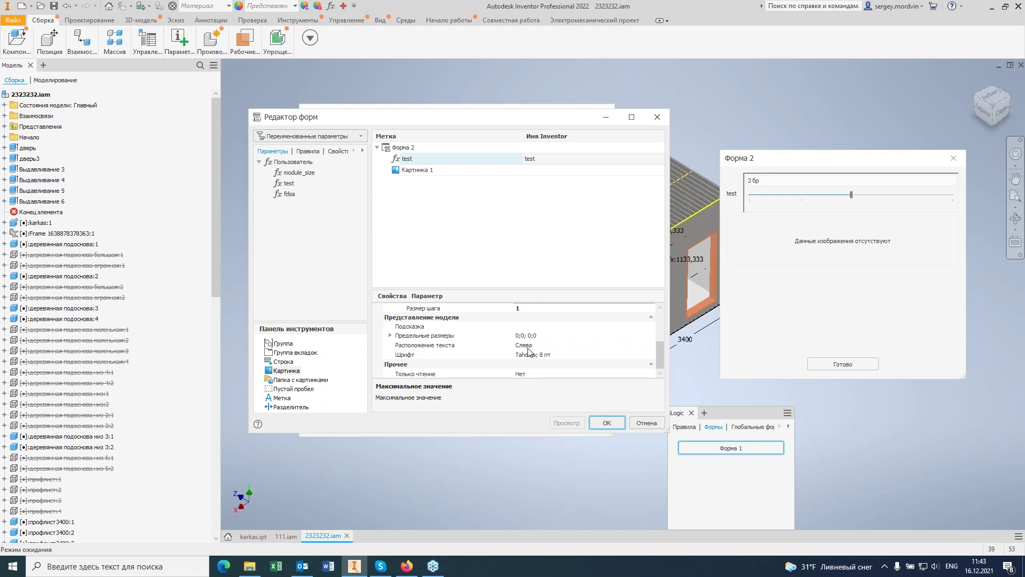
pyautogui.scroll(5, 609, 350)
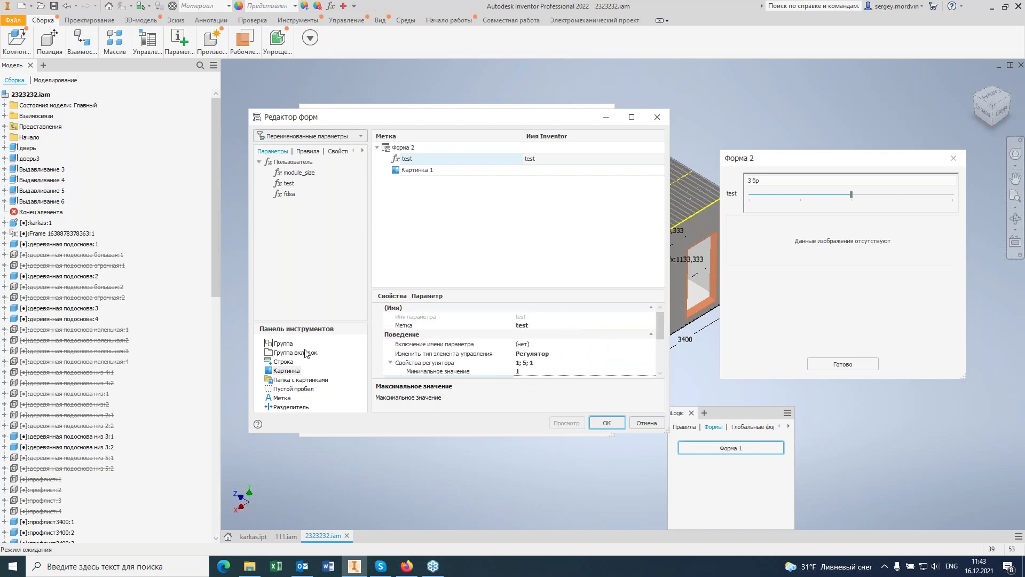
# Add a Разделитель element below the picture in Форма 2 and delete it again
pyautogui.click(282, 343)
pyautogui.click(286, 361)
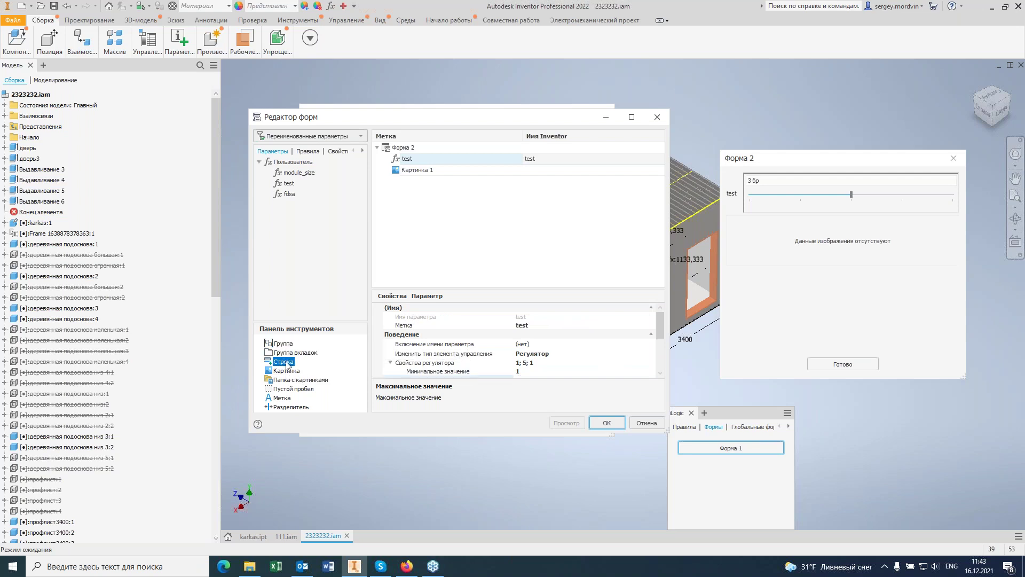
pyautogui.click(290, 408)
pyautogui.moveTo(293, 412); pyautogui.dragTo(427, 203)
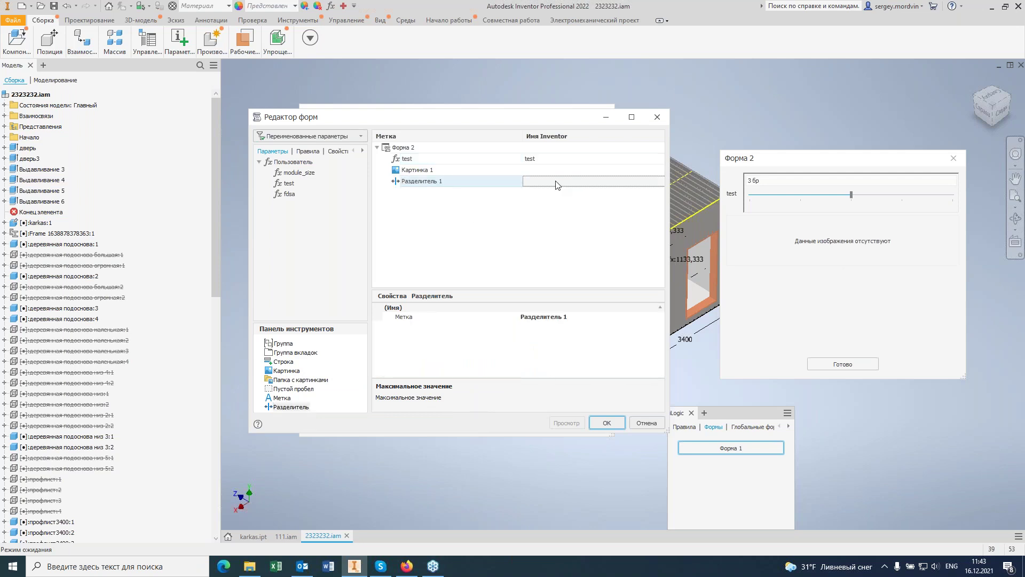
pyautogui.click(455, 184)
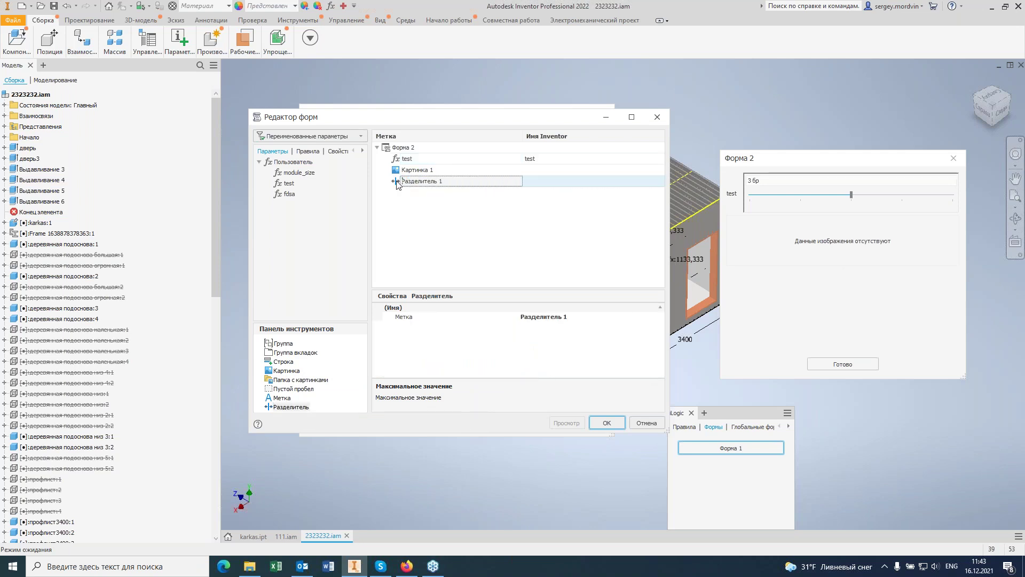
pyautogui.click(555, 184)
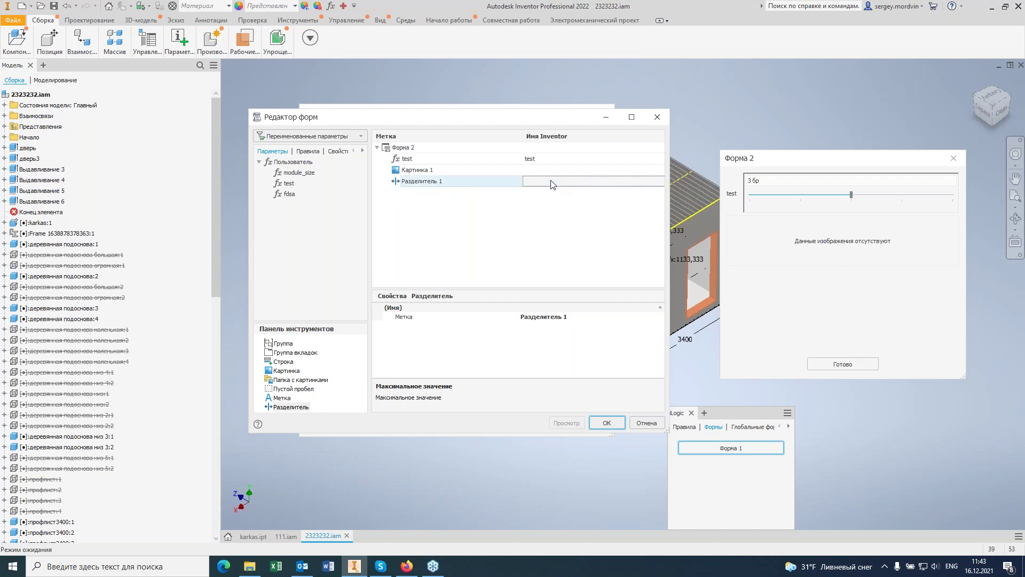
pyautogui.press('Delete')
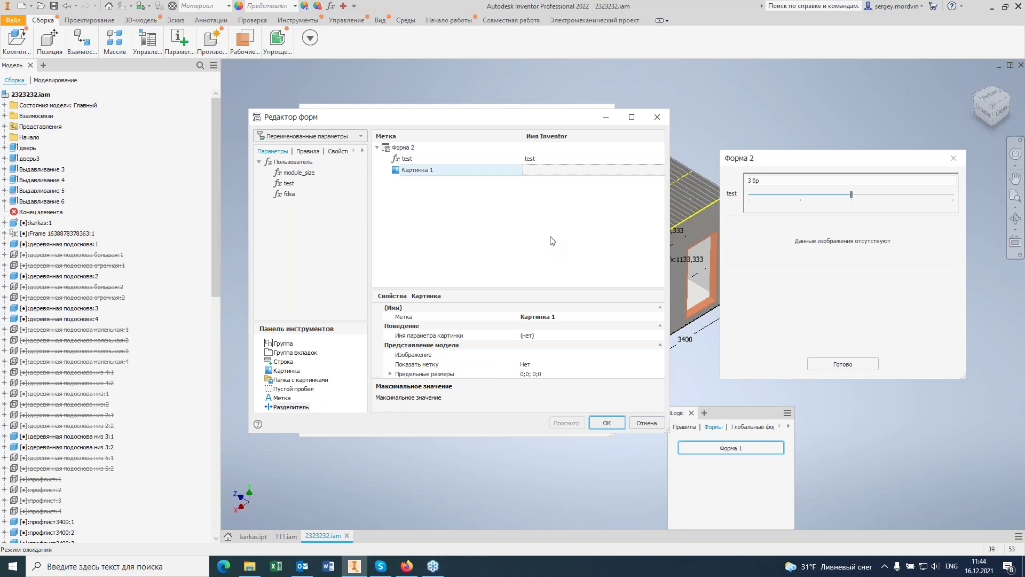
# Close the form editor without saving Форма 2 and move the Форма 1 window clear of the building module
pyautogui.click(657, 118)
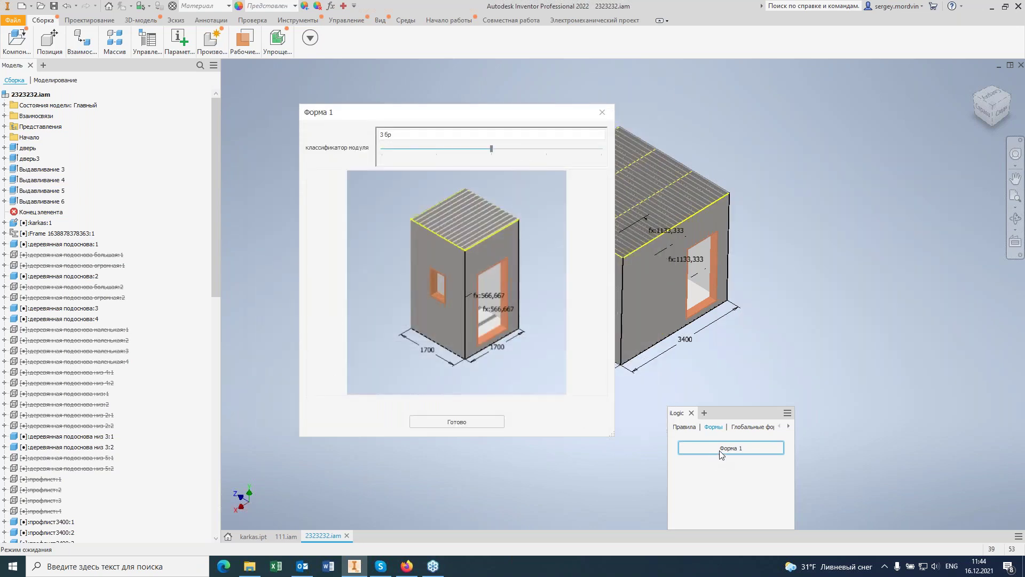
pyautogui.moveTo(461, 119); pyautogui.dragTo(895, 97)
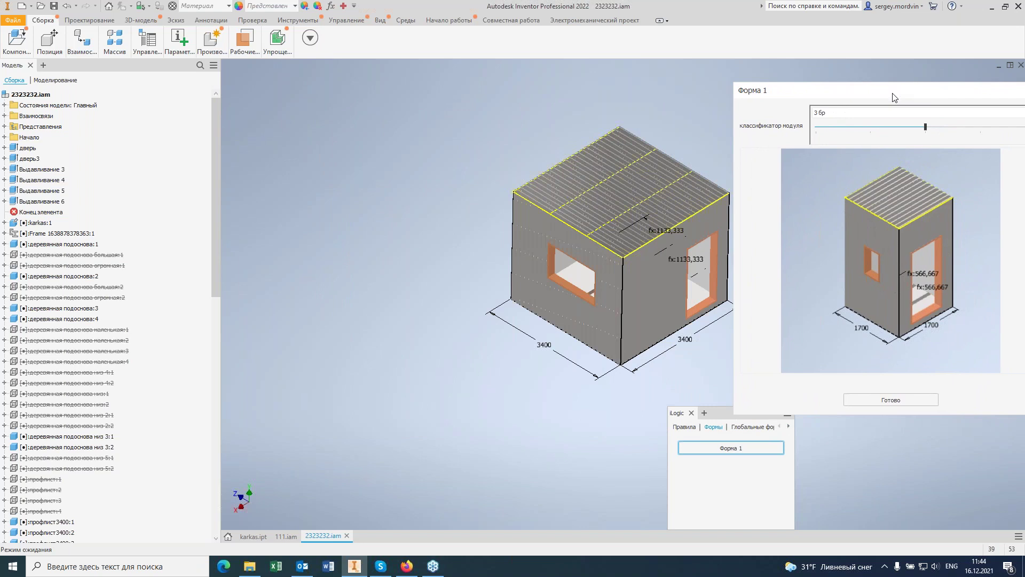